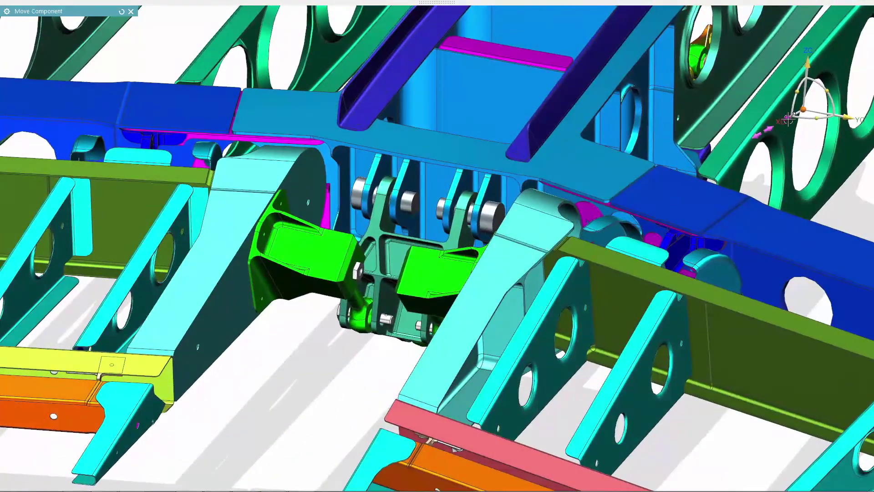
# Move the selected component a short distance along the X direction.
pyautogui.moveTo(789, 117); pyautogui.dragTo(765, 126)
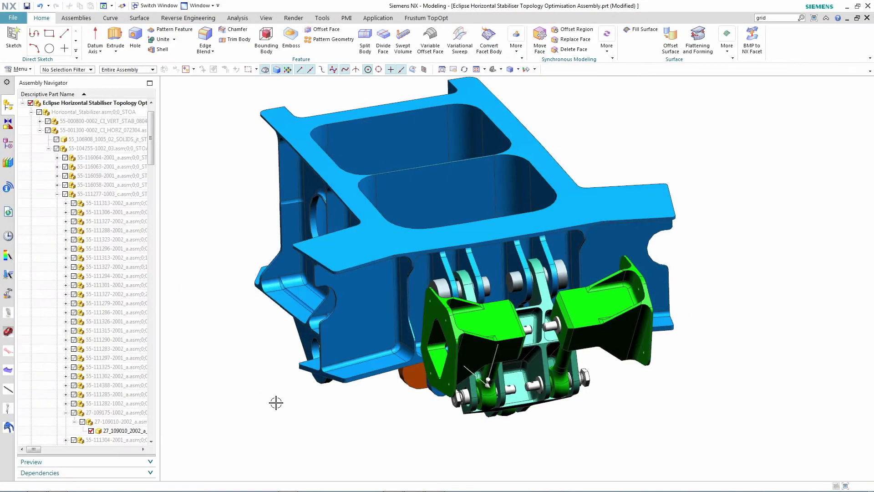
# Replace the reference set of the central teal bracket with the one containing its design-space and red block bodies.
pyautogui.moveTo(277, 402); pyautogui.dragTo(375, 444, button='middle')
pyautogui.scroll(5, 482, 427)
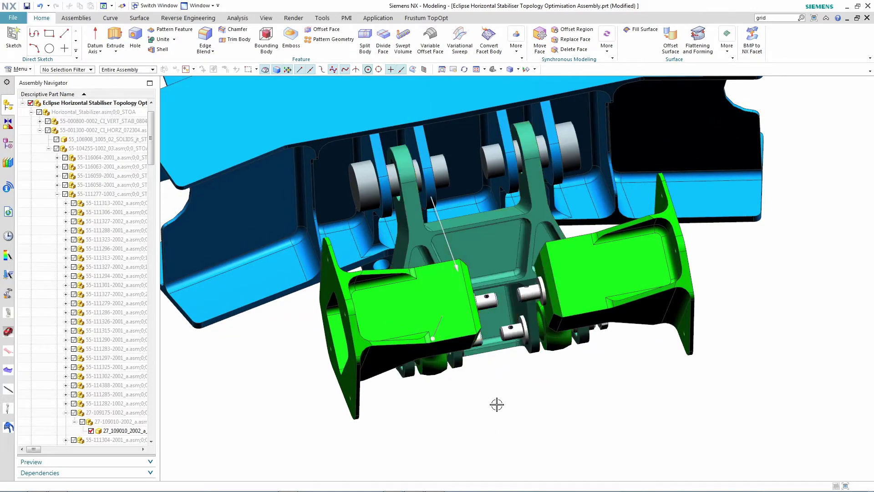
pyautogui.rightClick(502, 261)
pyautogui.moveTo(569, 122)
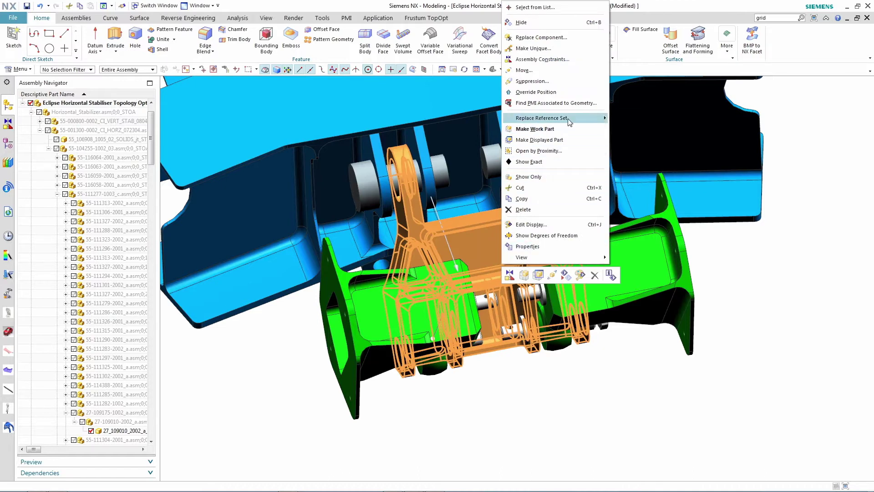
pyautogui.click(637, 119)
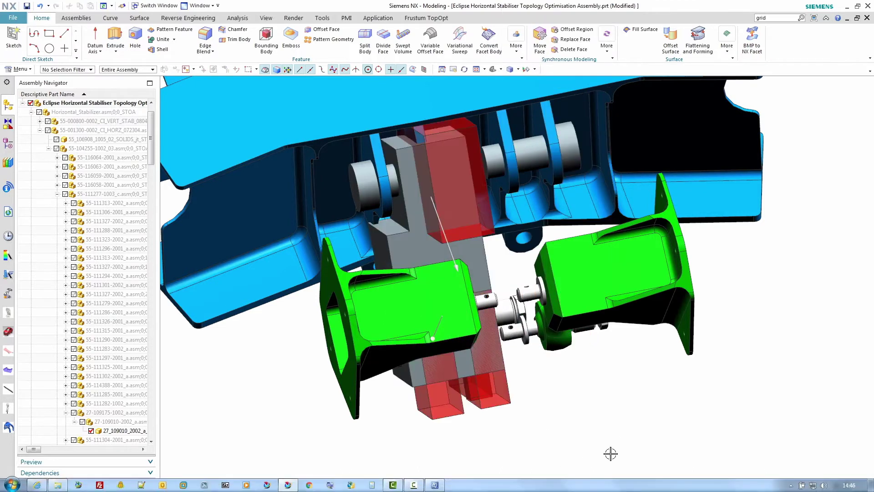
pyautogui.moveTo(612, 452); pyautogui.dragTo(286, 428, button='middle')
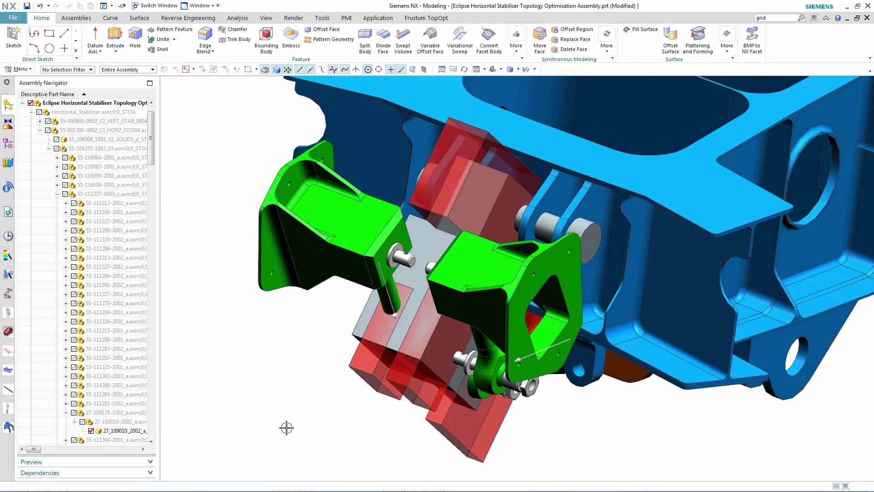
# Make the bracket part the work part and select its grey solid body as the topology optimisation design space.
pyautogui.click(427, 17)
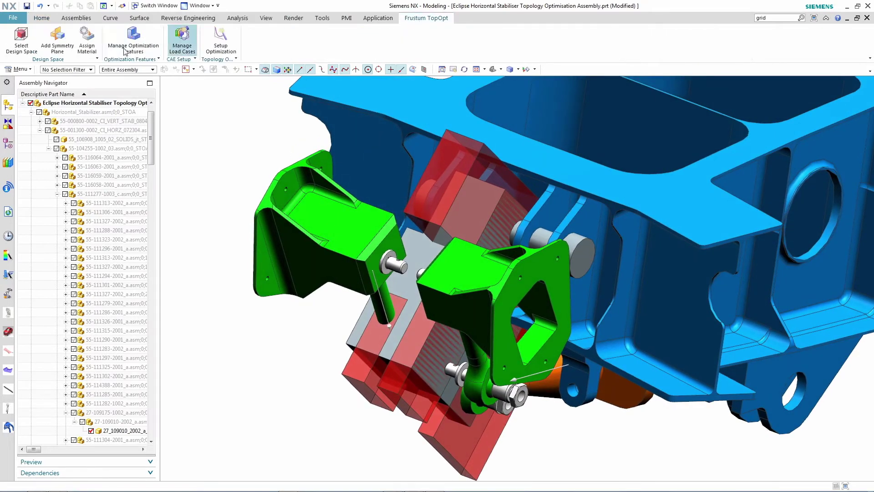
pyautogui.rightClick(410, 323)
pyautogui.click(444, 188)
pyautogui.click(21, 37)
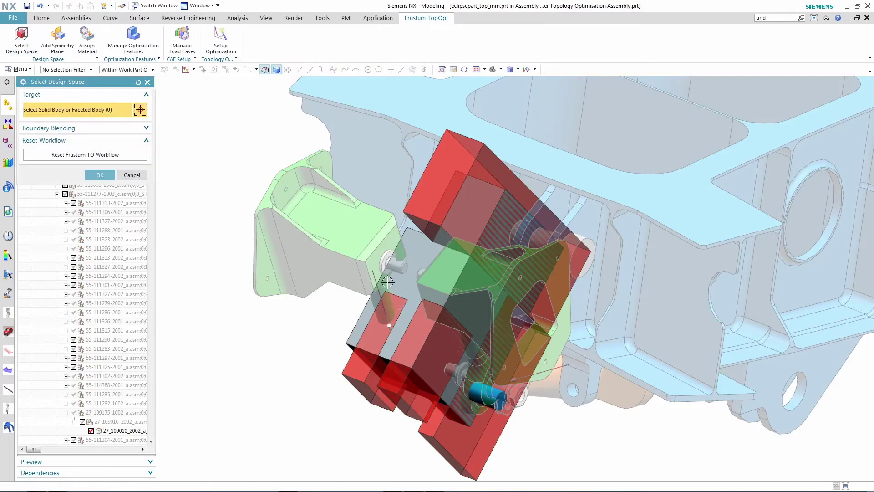
pyautogui.click(424, 248)
pyautogui.middleClick(278, 326)
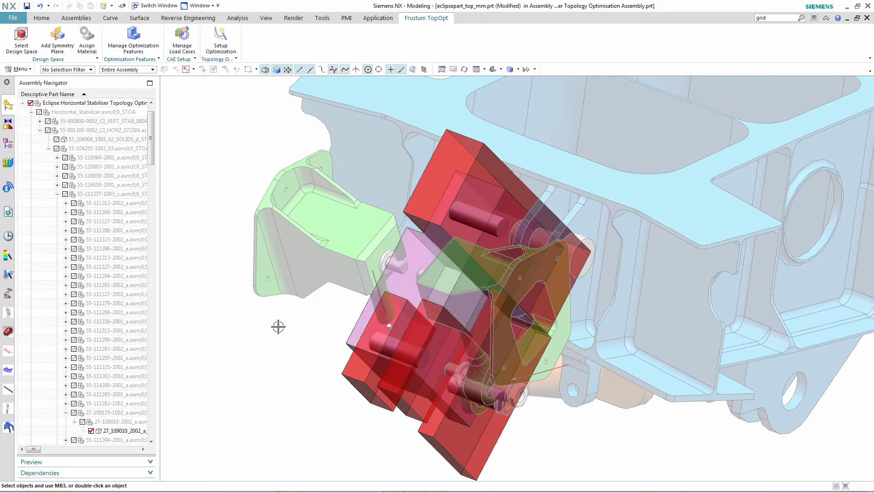
# Add a part symmetry plane based on the long outer face of the upper red block, with zero distance.
pyautogui.click(58, 39)
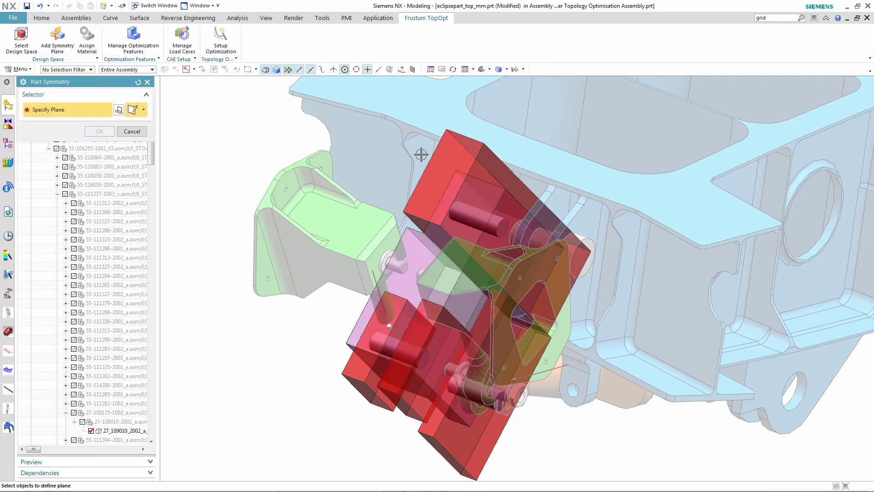
pyautogui.click(505, 206)
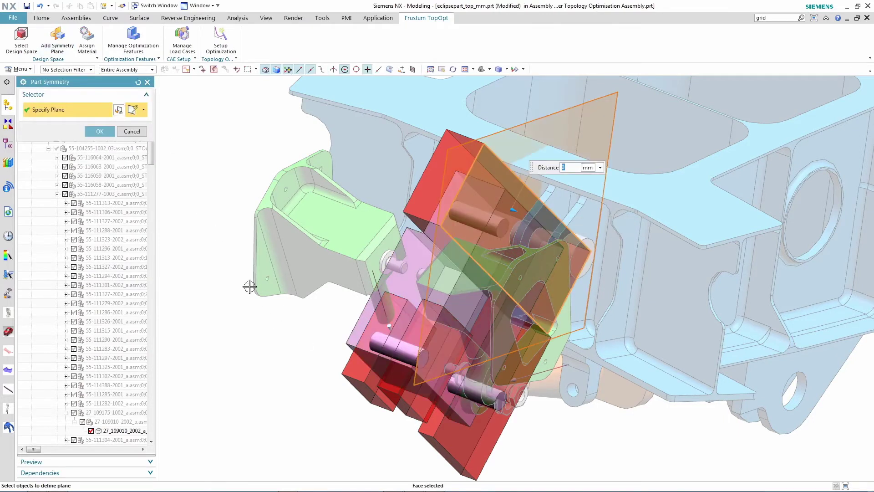
pyautogui.middleClick(236, 313)
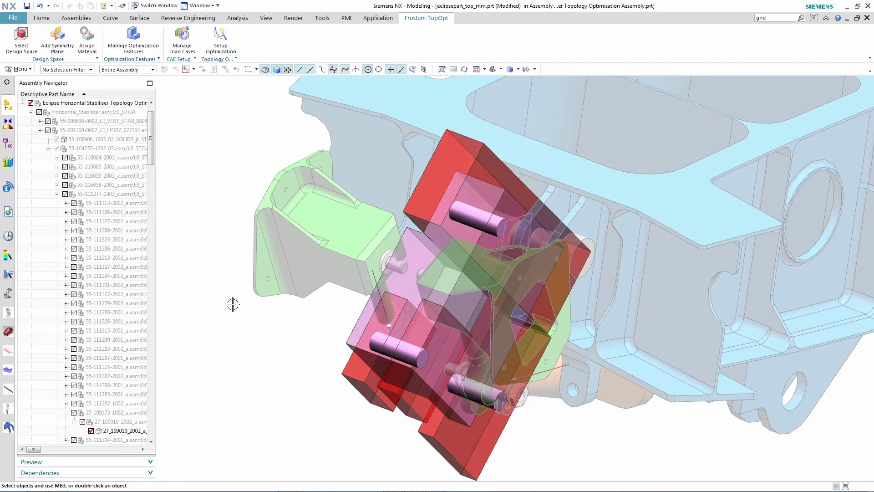
# Assign a material to the design-space body.
pyautogui.click(87, 37)
pyautogui.click(57, 207)
pyautogui.click(414, 263)
pyautogui.middleClick(270, 305)
# Go through the three simple hole optimisation features and set the offset thickness of SIMPLE HOLE(24:1A) to 3 mm.
pyautogui.click(109, 52)
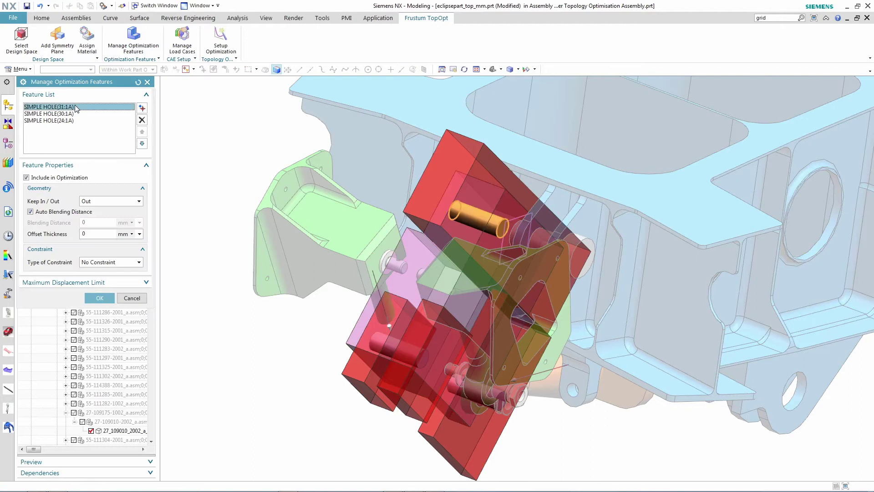
pyautogui.click(72, 107)
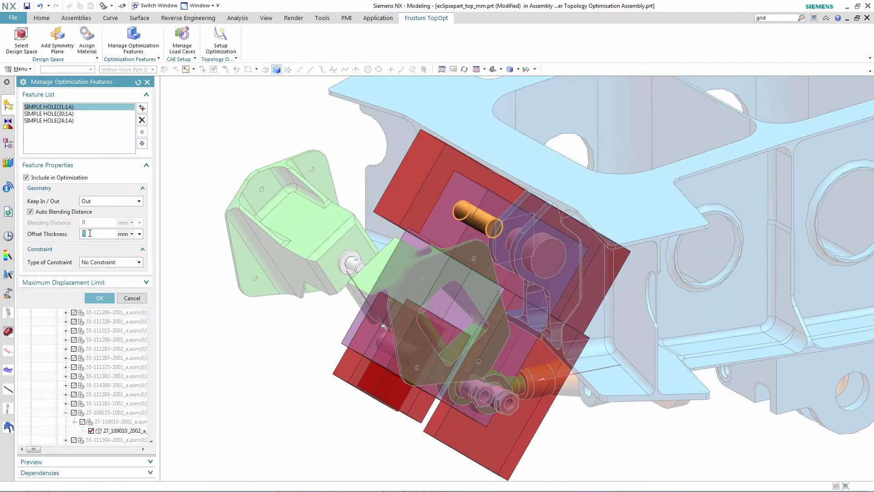
pyautogui.click(69, 114)
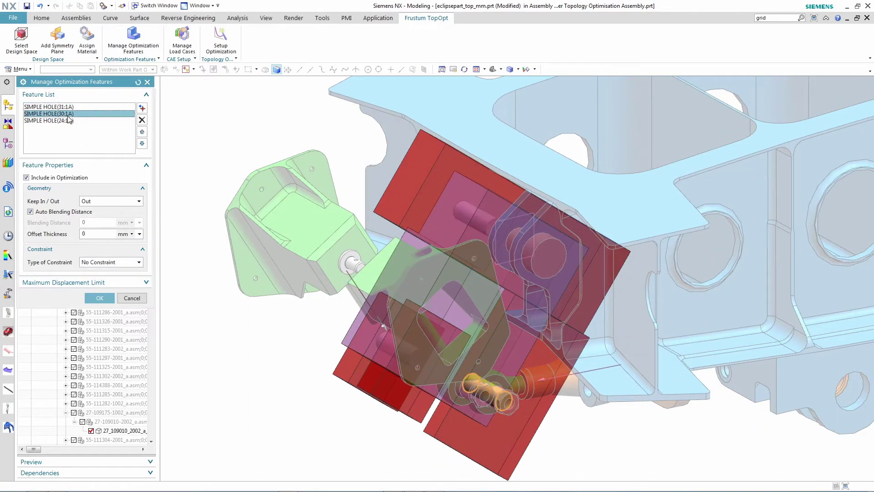
pyautogui.click(69, 121)
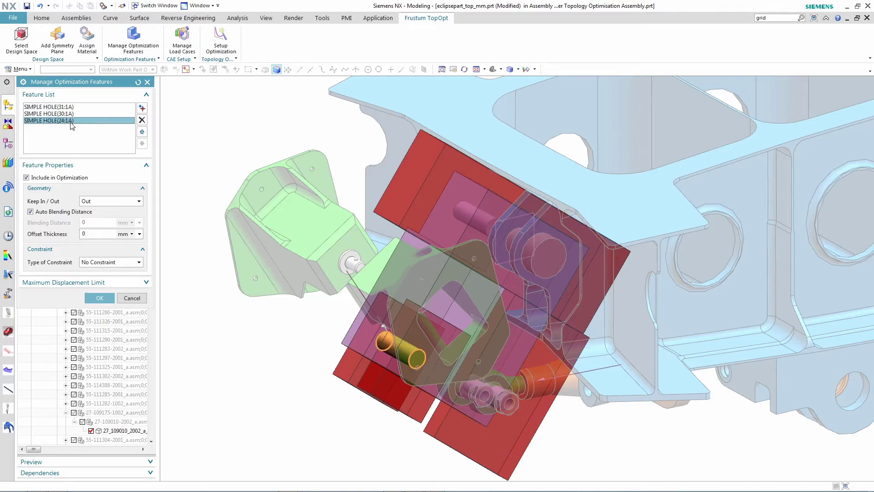
pyautogui.click(91, 233)
pyautogui.write('3')
# Add the four red block bodies to the optimisation features and accept the feature settings.
pyautogui.click(141, 110)
pyautogui.click(501, 196)
pyautogui.click(371, 359)
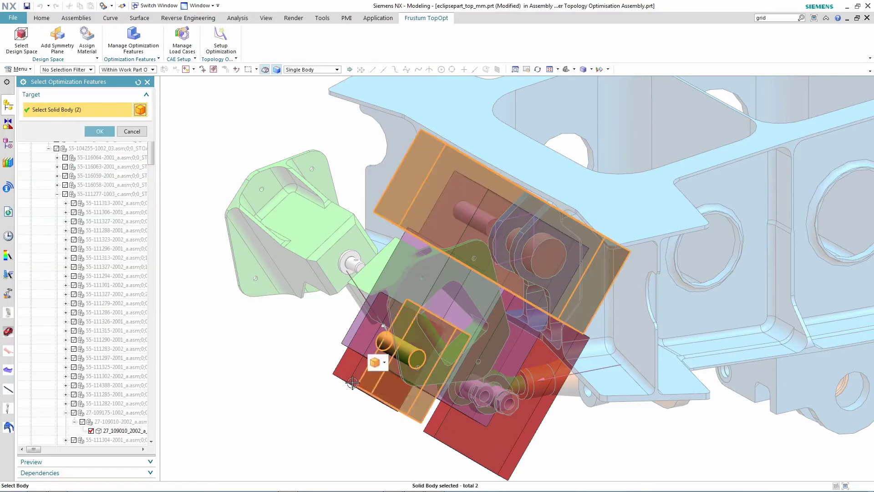
pyautogui.click(391, 387)
pyautogui.click(501, 437)
pyautogui.middleClick(198, 125)
pyautogui.click(46, 128)
pyautogui.click(45, 134)
pyautogui.click(100, 297)
# Apply a 1000 N force to SIMPLE HOLE(30:1A) in Load Case 1, directed along the datum axis through the orange rod.
pyautogui.click(182, 40)
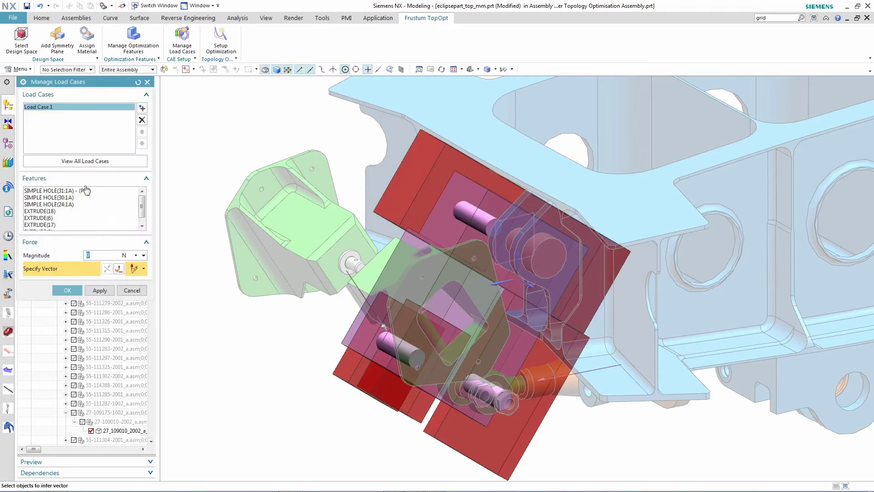
pyautogui.click(68, 197)
pyautogui.click(103, 256)
pyautogui.write('1000')
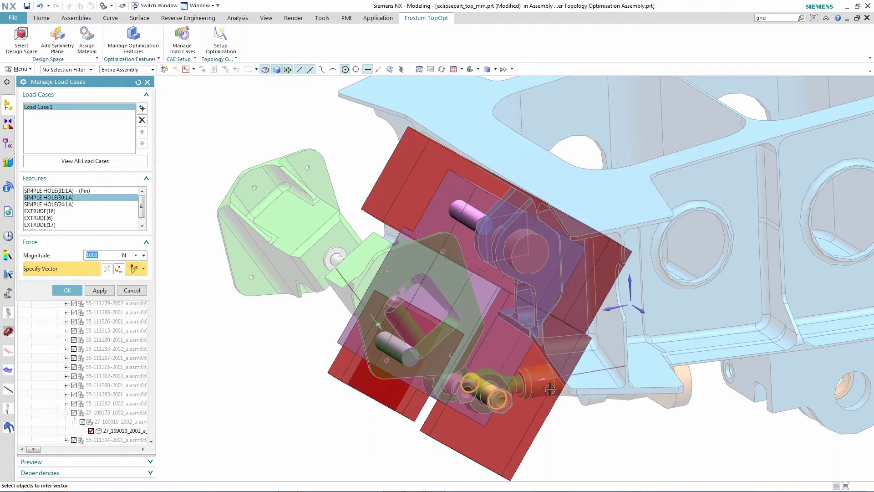
pyautogui.click(584, 372)
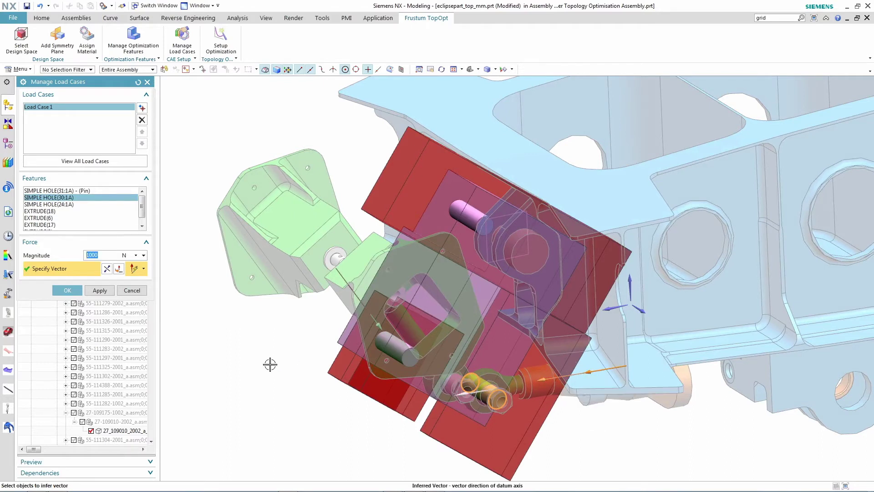
pyautogui.click(103, 290)
# Run the topology optimisation with a mass target of .17 kg and a slightly finer resolution than the coarsest setting.
pyautogui.click(221, 44)
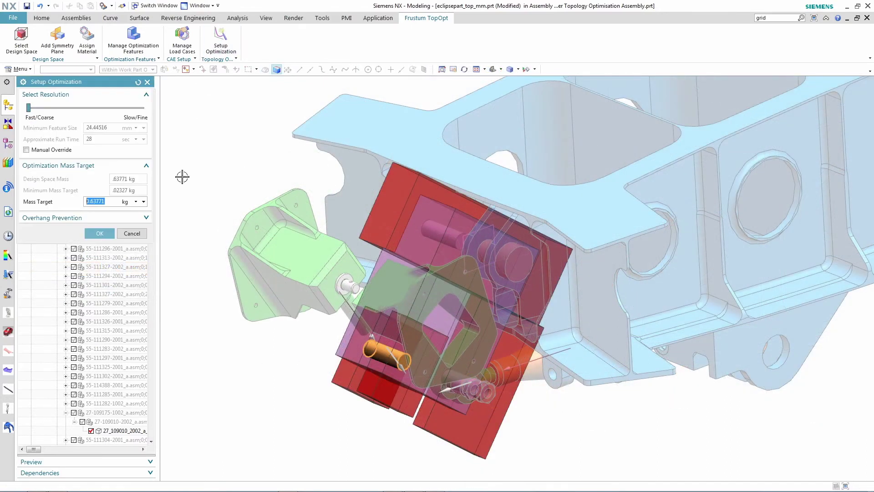
pyautogui.click(110, 202)
pyautogui.write('.17')
pyautogui.click(28, 108)
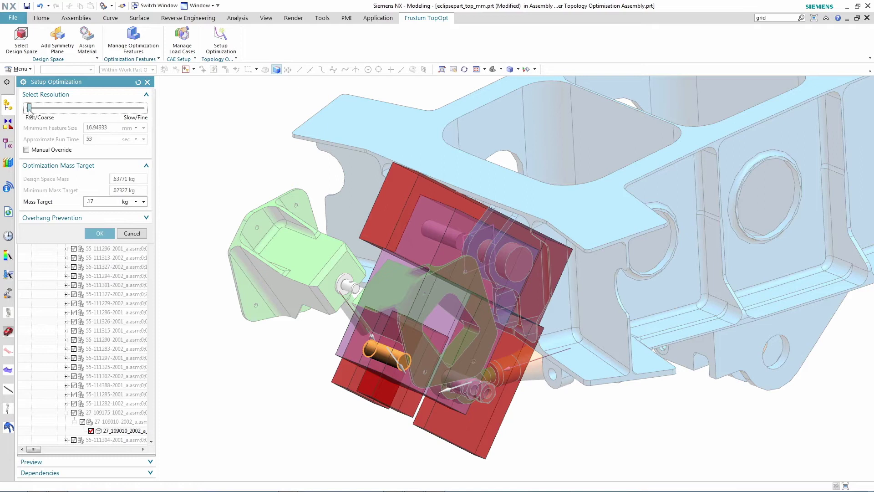
pyautogui.click(99, 234)
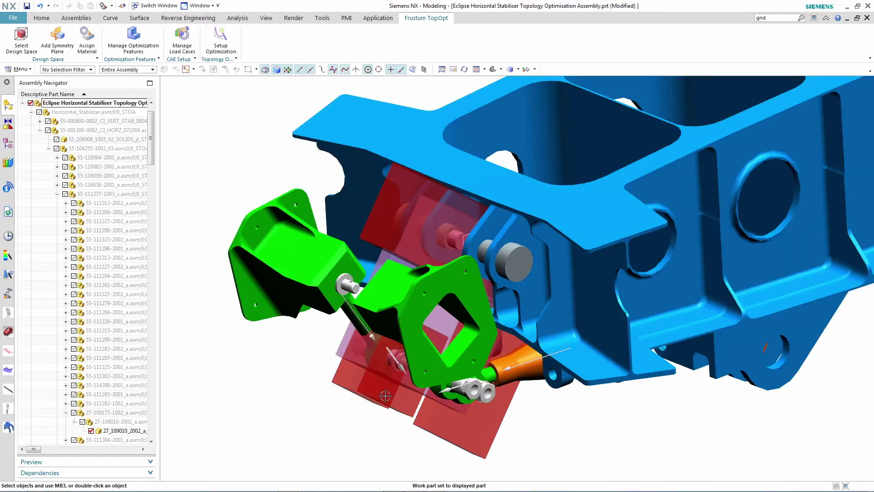
# Display the eclipsepart_top_mm part on its own and hide its solid bodies and datums, leaving the optimised facet body.
pyautogui.rightClick(387, 406)
pyautogui.click(515, 261)
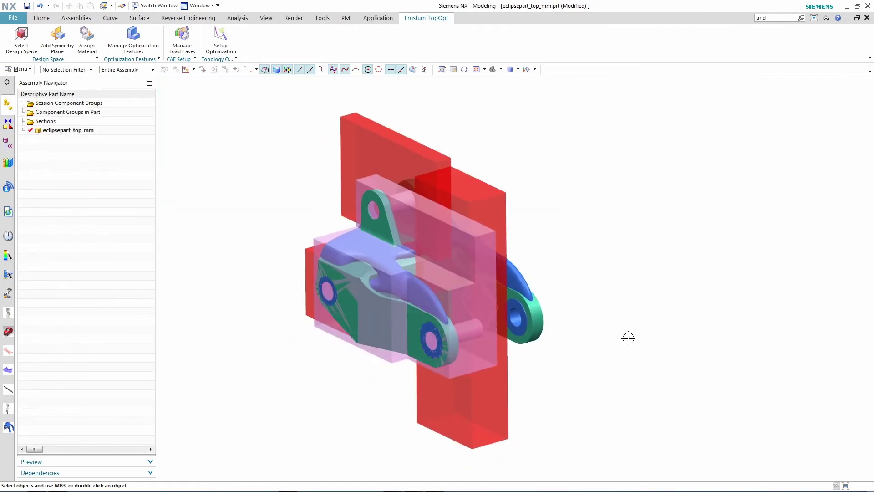
pyautogui.hotkey('ctrl', 'w')
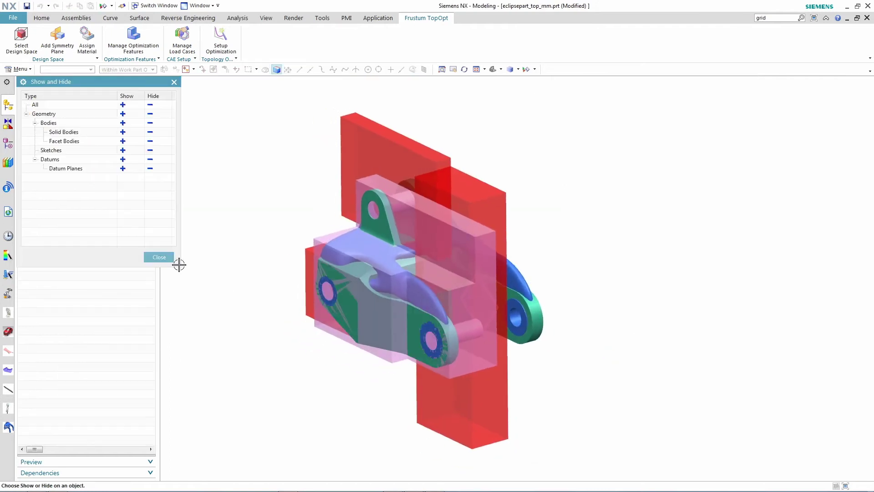
pyautogui.click(150, 132)
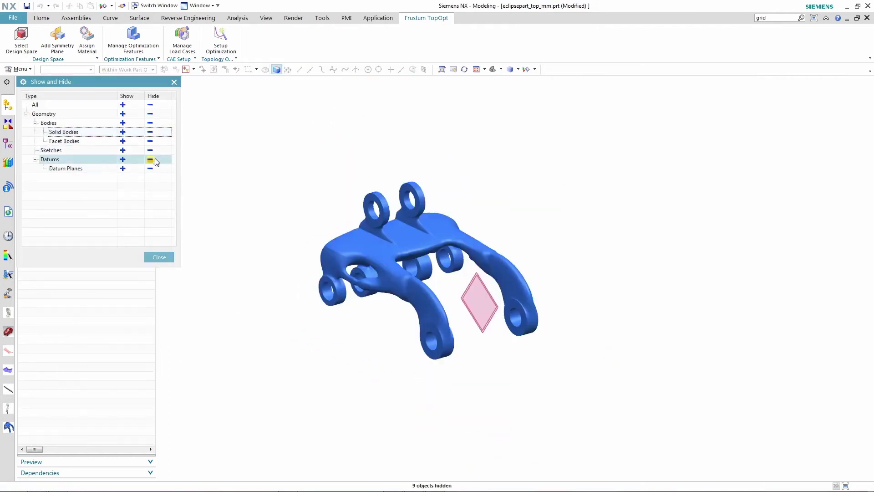
pyautogui.click(151, 159)
pyautogui.click(159, 257)
pyautogui.scroll(3, 375, 401)
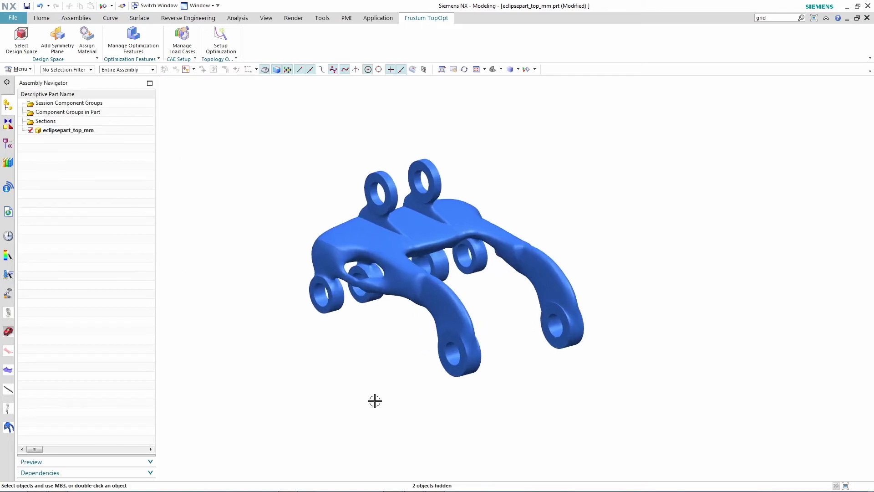
pyautogui.scroll(3, 375, 400)
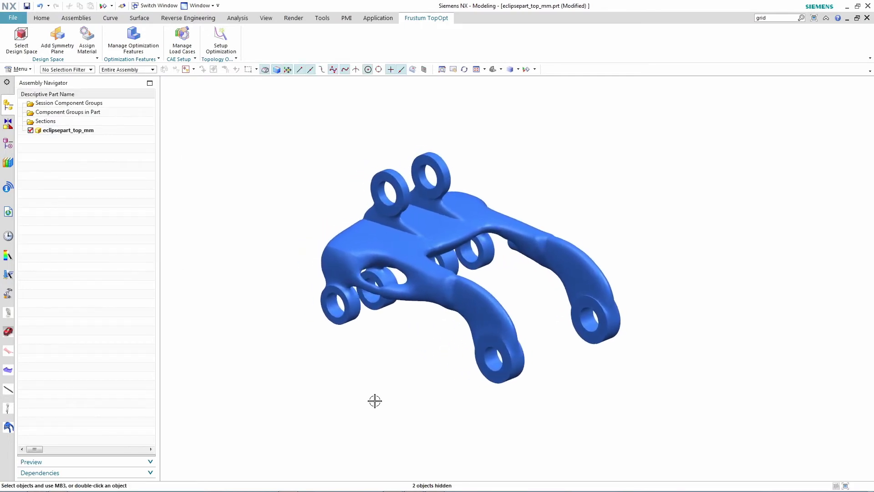
pyautogui.moveTo(374, 401); pyautogui.dragTo(367, 408, button='middle')
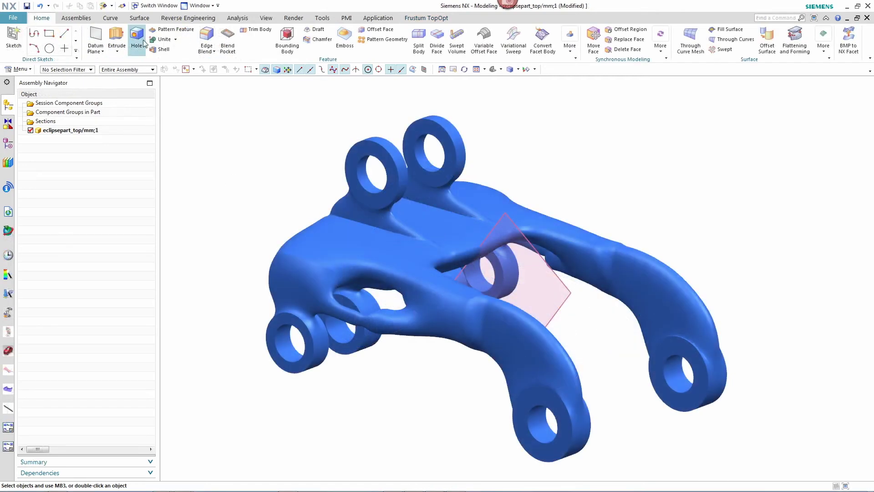
# Enter the NX Realize Shape environment for the optimised bracket.
pyautogui.click(140, 18)
pyautogui.click(53, 40)
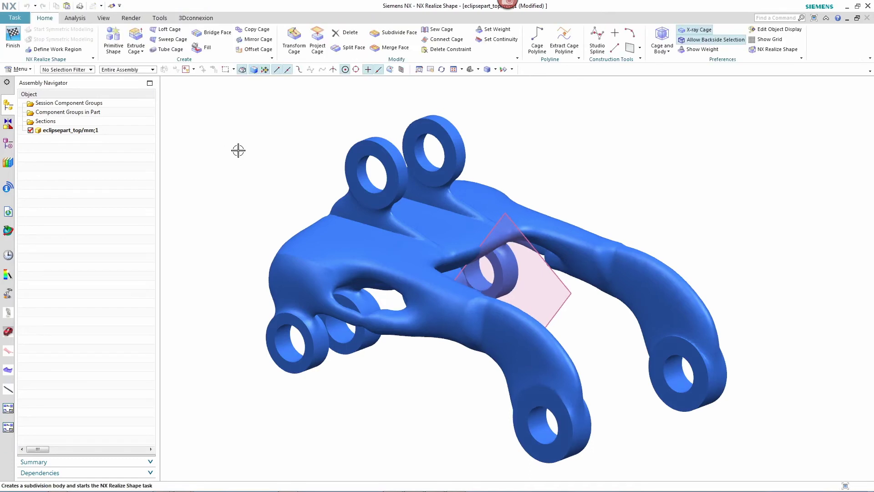
pyautogui.hotkey('ctrl', 'alt', 'f')
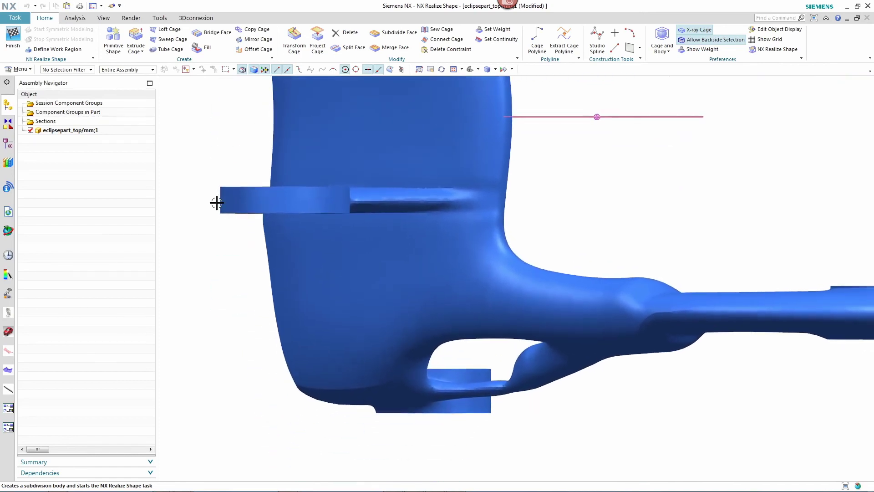
# Create an open four-point cage polyline on the bracket's surface, following the thin strut beside the side opening.
pyautogui.click(537, 44)
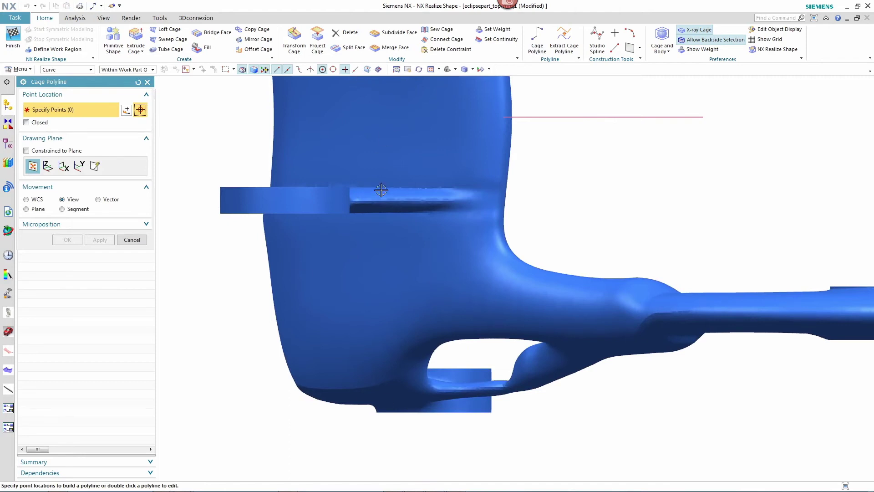
pyautogui.click(407, 391)
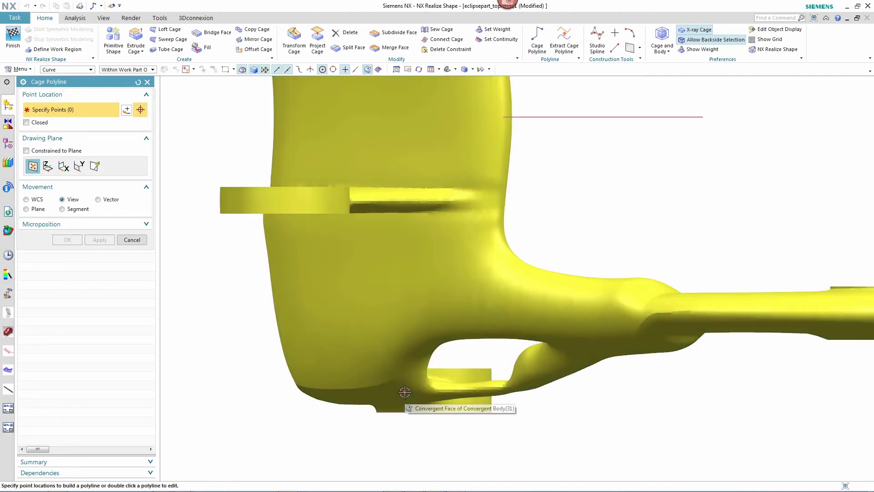
pyautogui.click(511, 388)
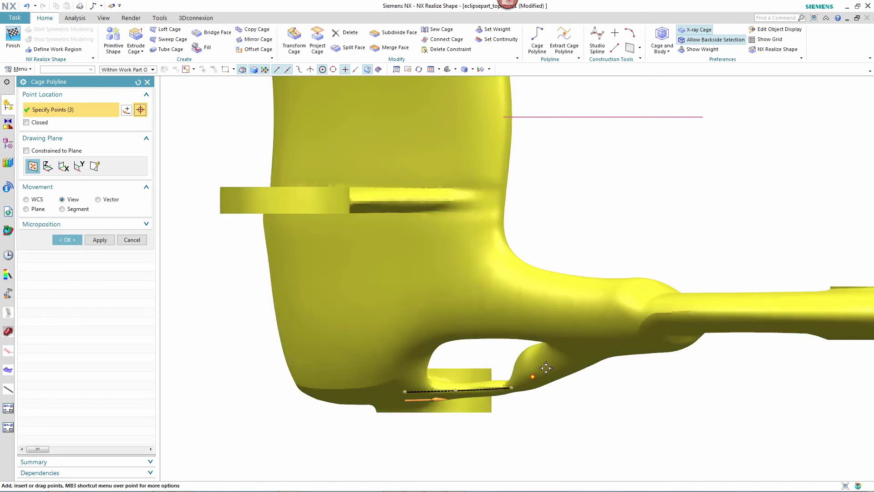
pyautogui.click(579, 331)
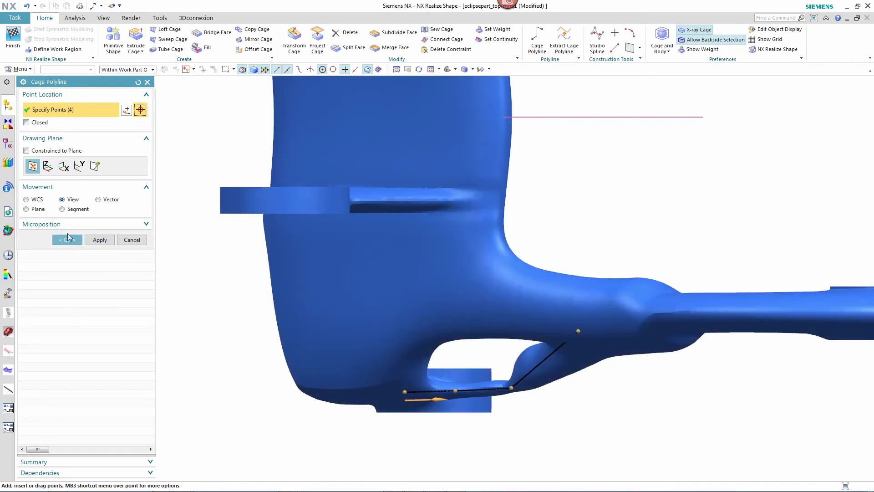
pyautogui.click(68, 236)
# Create a tube cage along the strut polyline with a size of 8 mm and 4 segments.
pyautogui.click(169, 49)
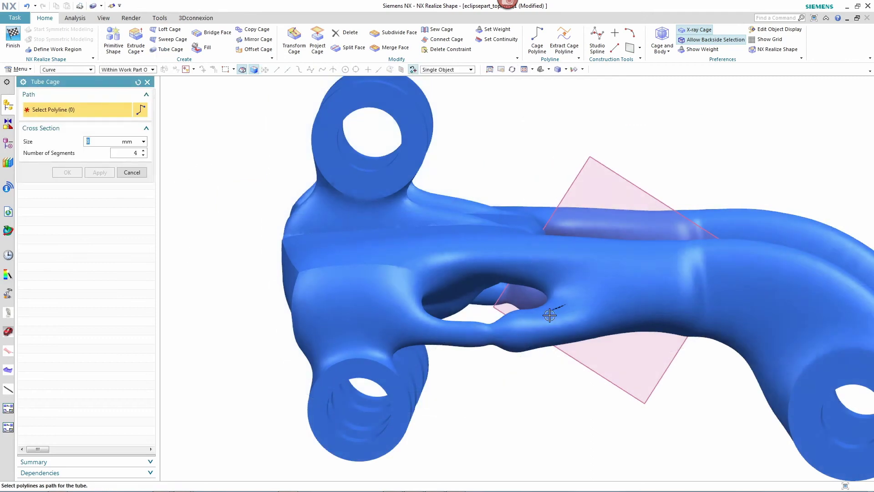
pyautogui.click(479, 346)
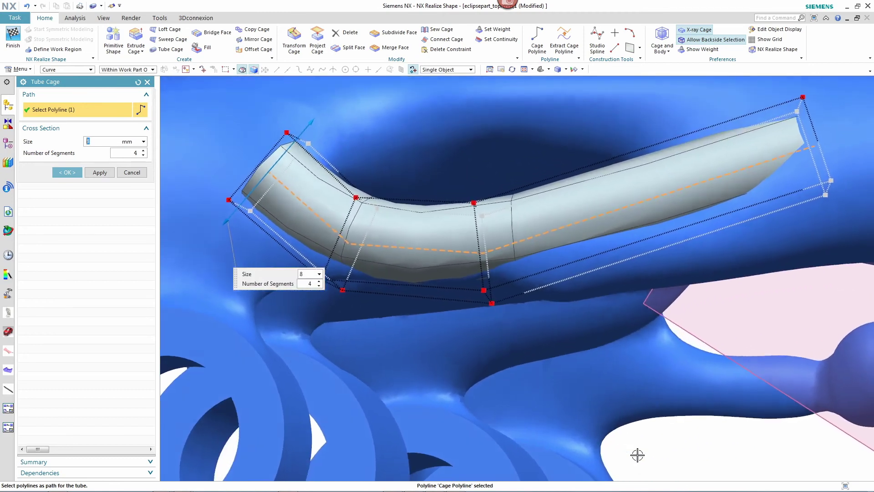
pyautogui.middleClick(637, 455)
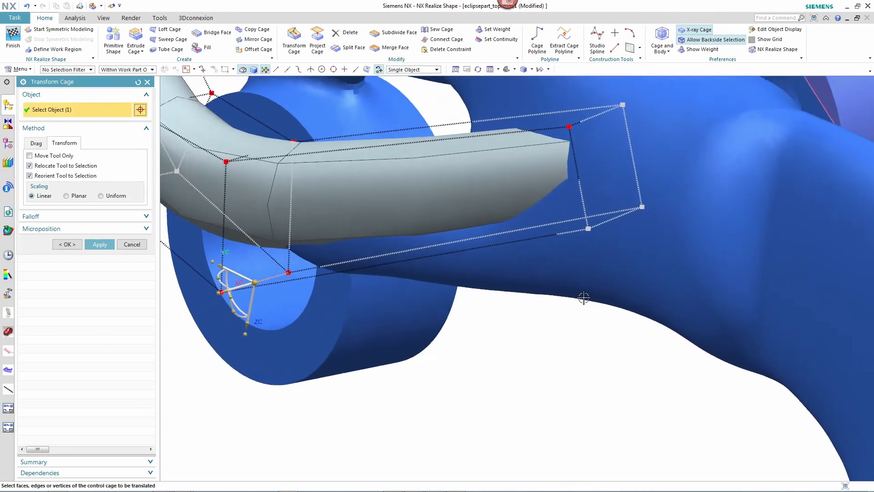
# Transform the tube cage's lower face beside the bracket strut, pulling its inner end outward and down to thicken the bend.
pyautogui.click(569, 303)
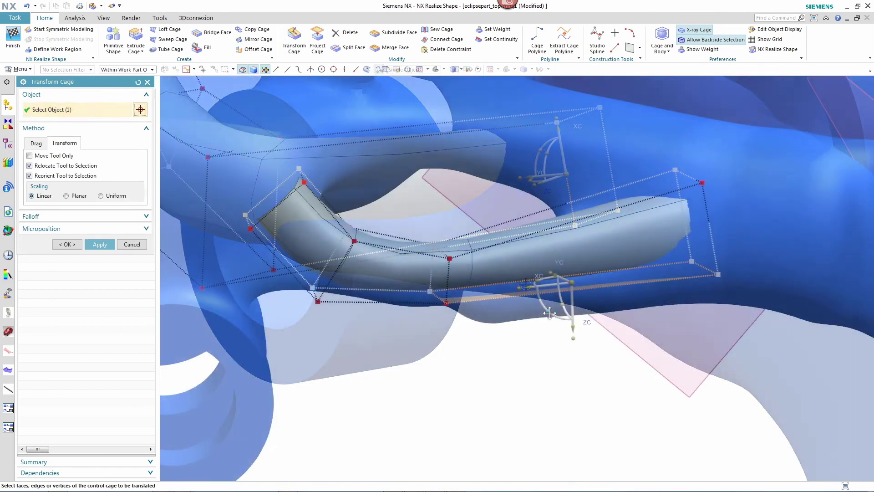
pyautogui.moveTo(550, 313); pyautogui.dragTo(544, 342)
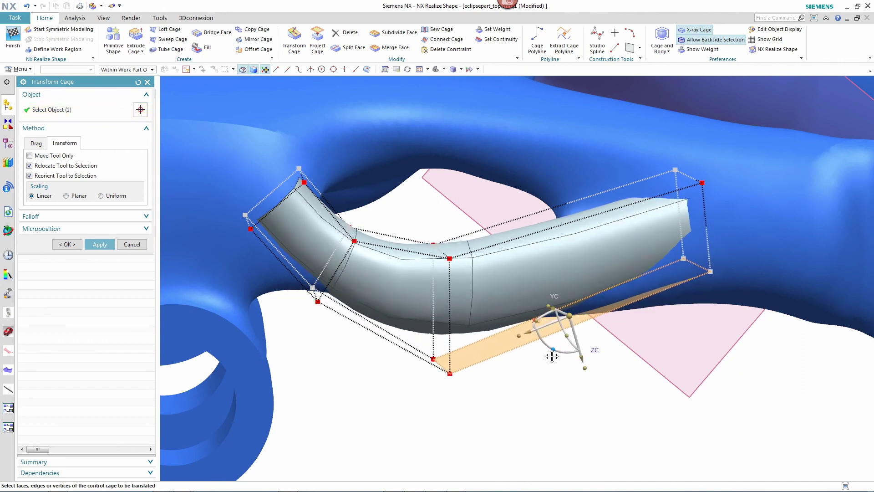
pyautogui.moveTo(552, 356); pyautogui.dragTo(579, 275, button='middle')
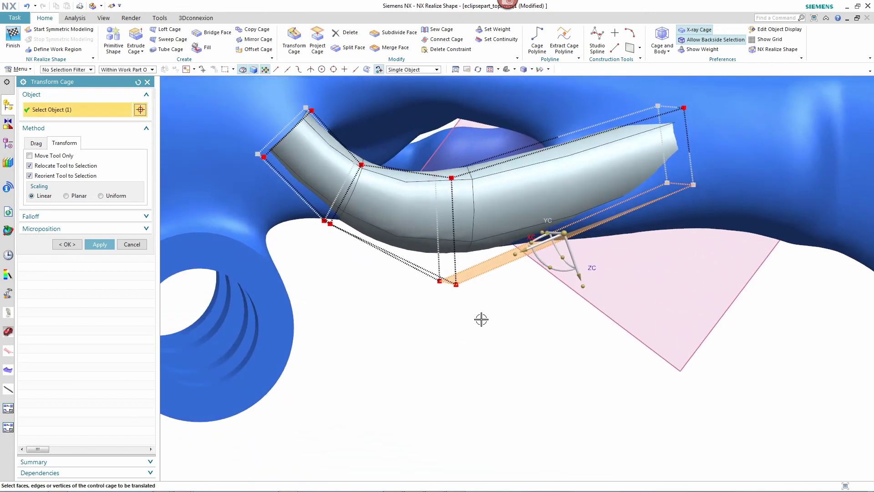
# Start symmetric modelling about the bracket's central datum plane to mirror the tube cage onto the opposite arm.
pyautogui.scroll(-5, 481, 319)
pyautogui.click(63, 29)
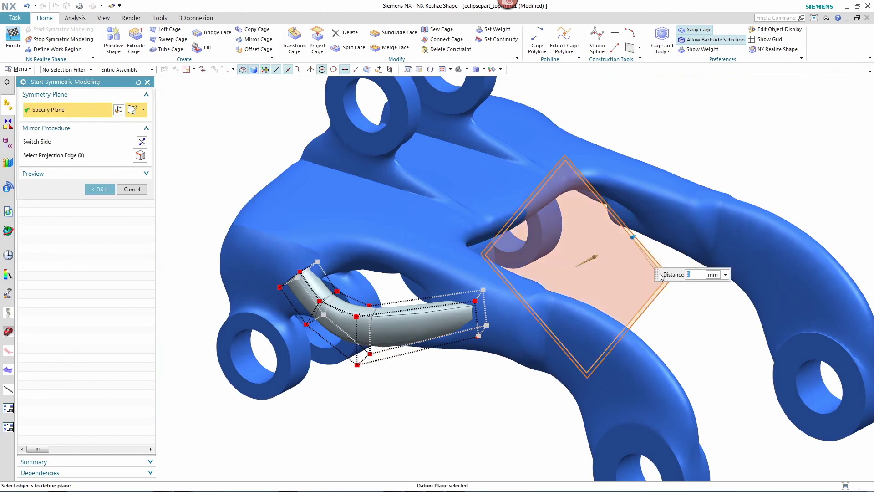
pyautogui.moveTo(666, 322); pyautogui.dragTo(638, 240, button='middle')
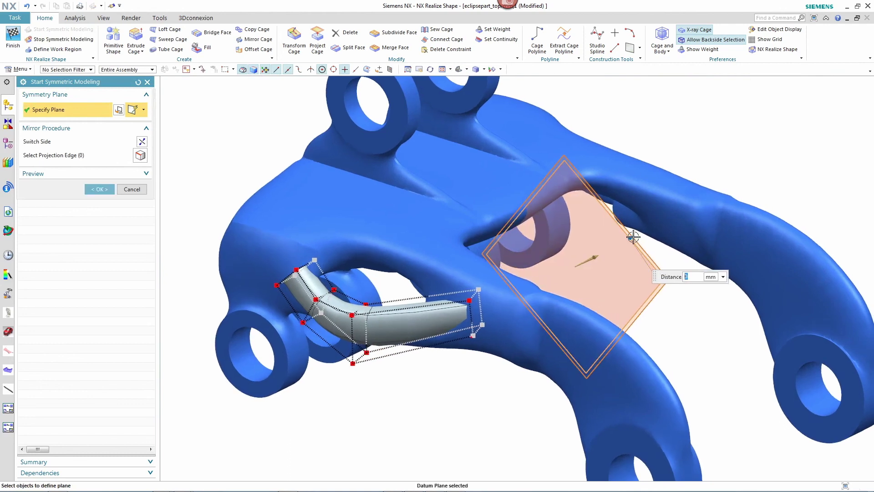
pyautogui.click(100, 189)
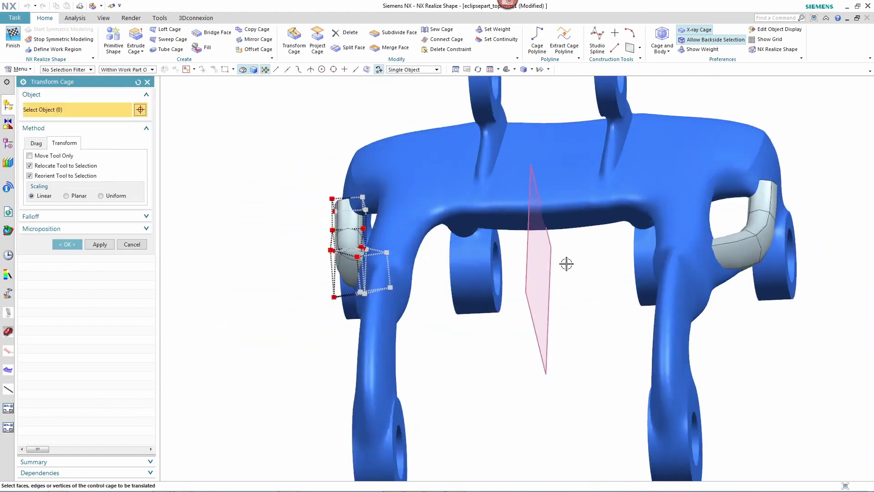
pyautogui.moveTo(566, 261); pyautogui.dragTo(683, 424, button='middle')
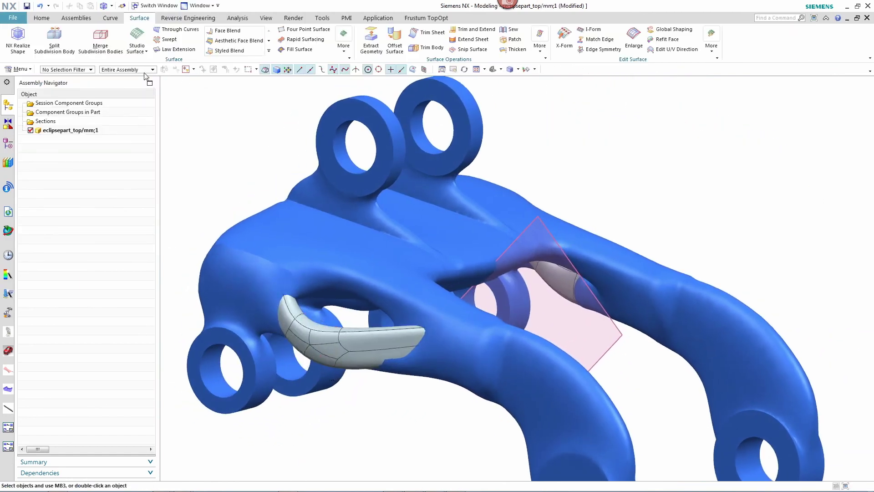
# Unite the bracket body as target with the reinforcing tube bodies as tools.
pyautogui.click(42, 18)
pyautogui.click(163, 39)
pyautogui.click(341, 230)
pyautogui.click(401, 328)
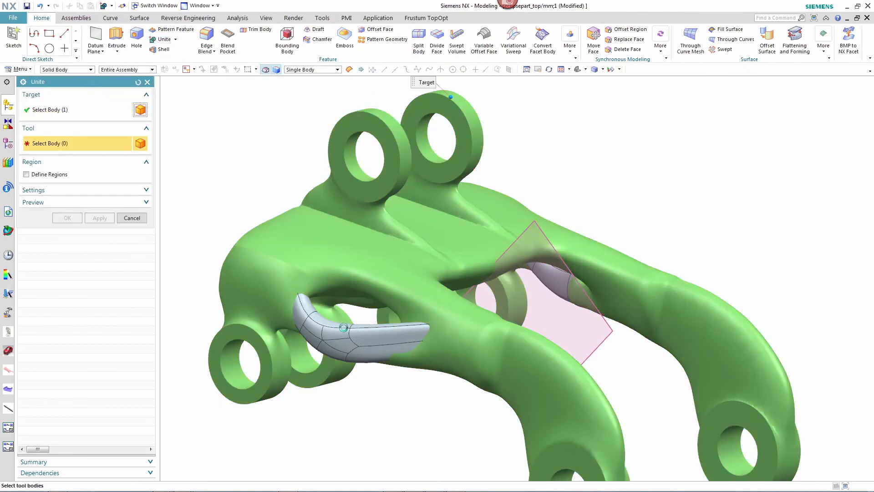
pyautogui.middleClick(584, 177)
pyautogui.moveTo(584, 178); pyautogui.dragTo(608, 134, button='middle')
pyautogui.scroll(3, 561, 182)
pyautogui.scroll(-3, 557, 183)
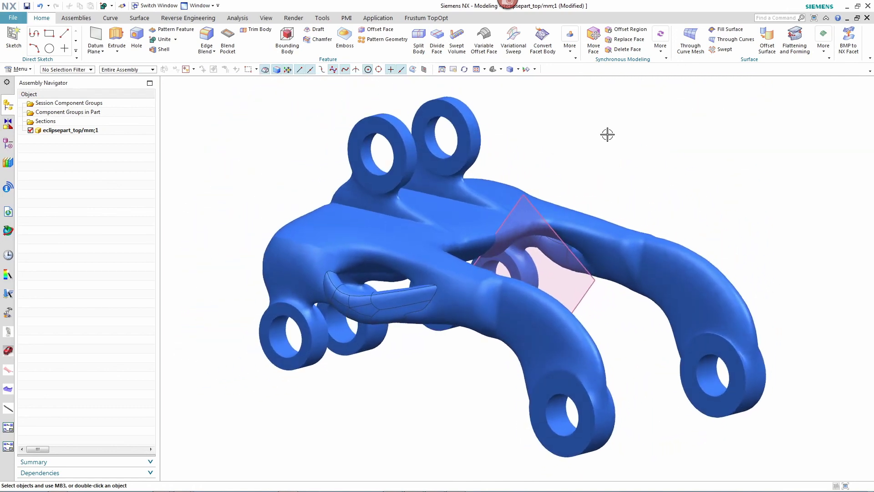